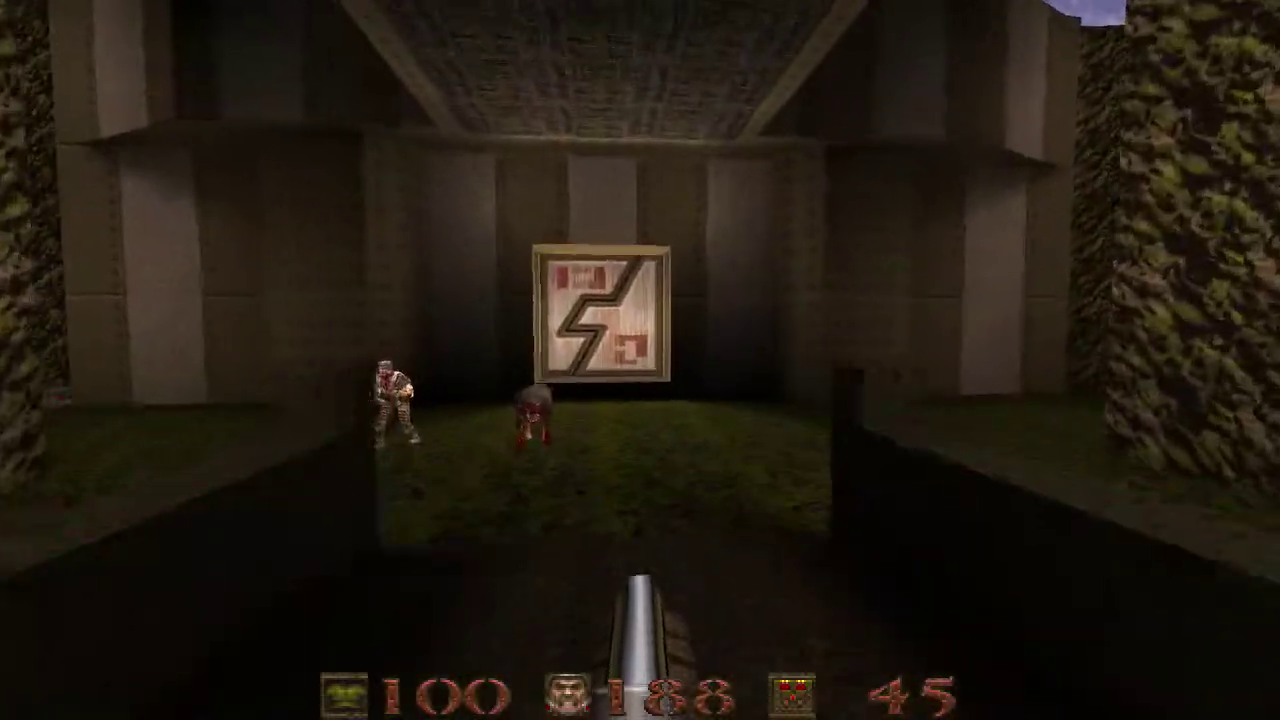
Walk forward through the Quake level toward the switch on the wall.
key("w")
key("ctrl")
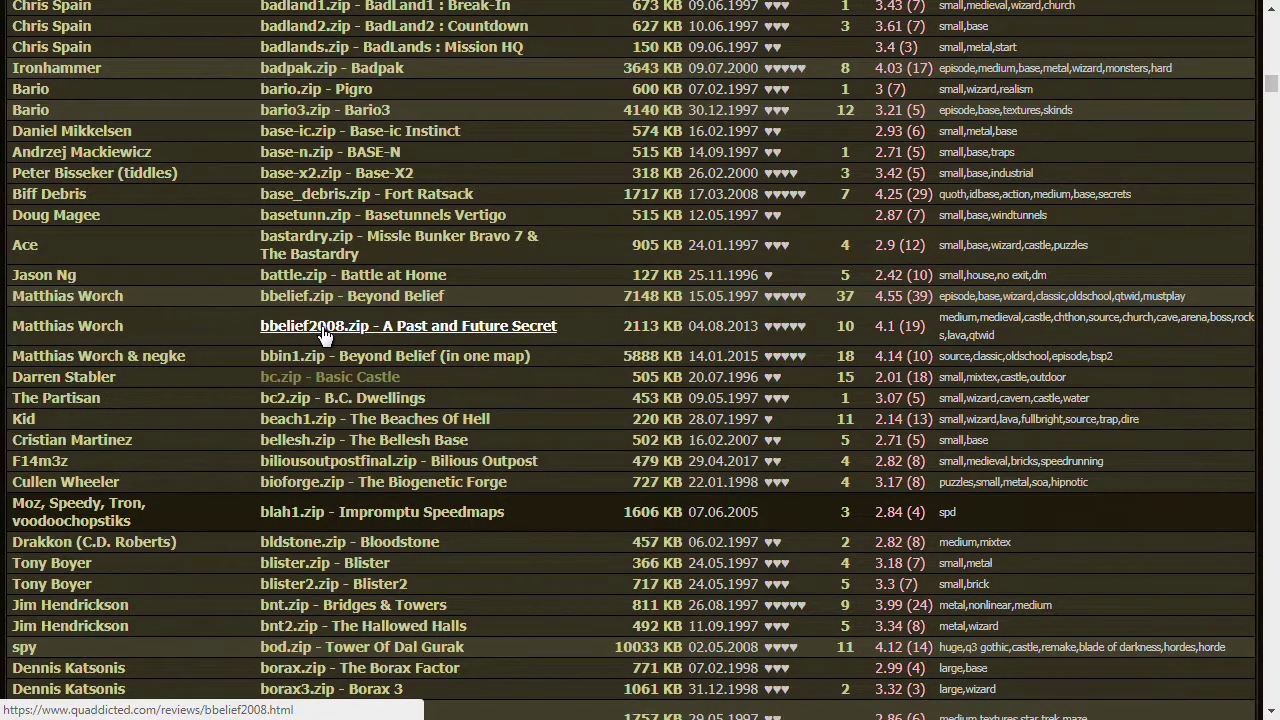
Open a map's review page from the Quaddicted map list.
left_click(323, 334)
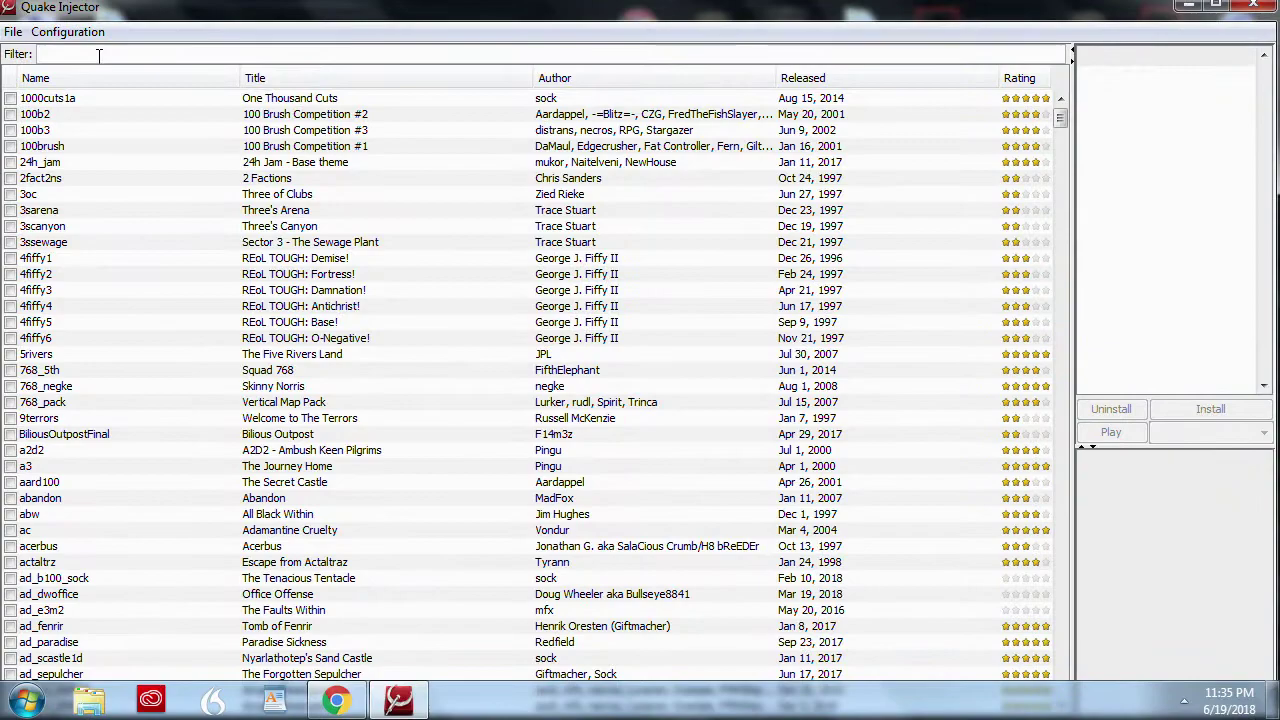
Filter to mfx maps, select The Faults Within, and widen its details and description panels.
type("mfx")
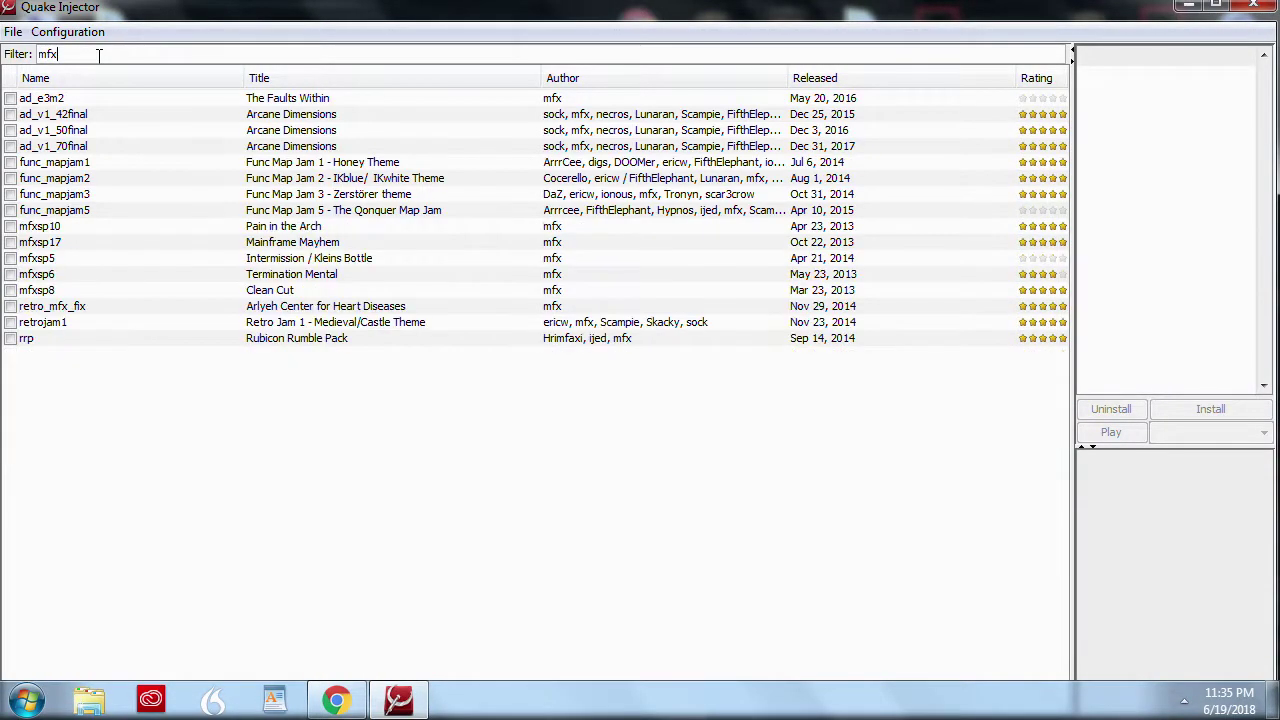
left_click(400, 100)
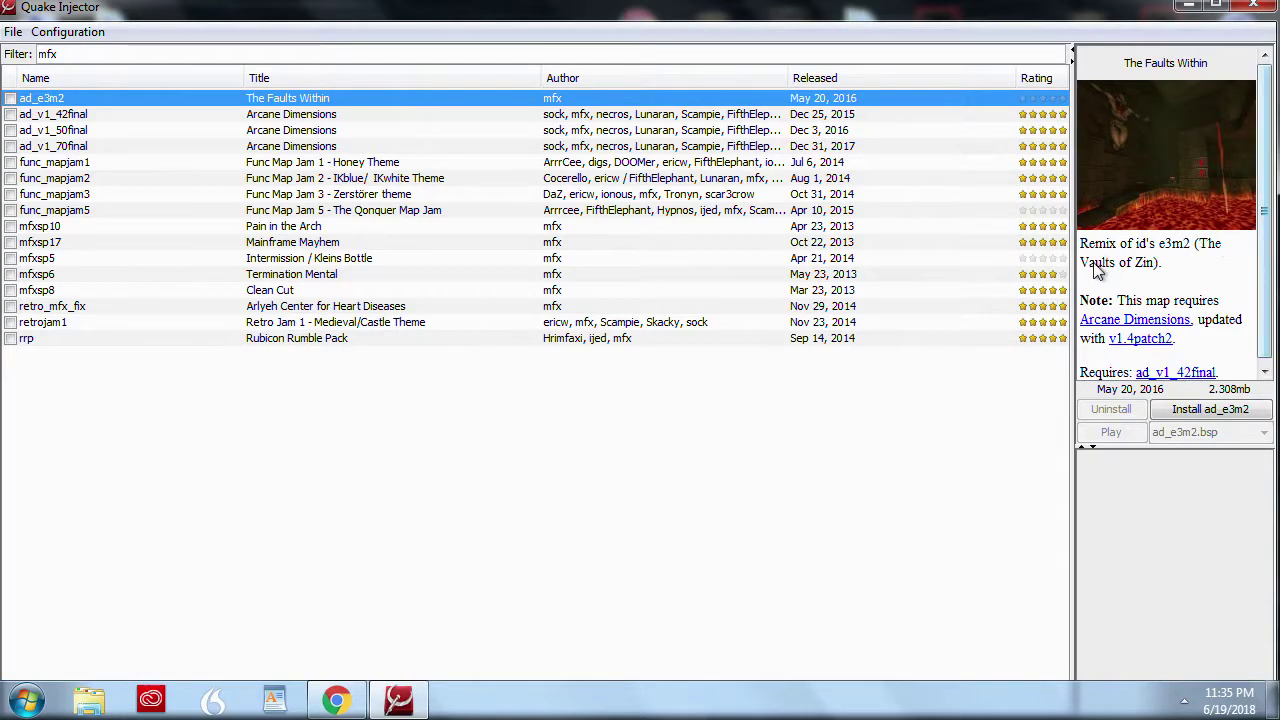
left_click_drag(1068, 270, 972, 270)
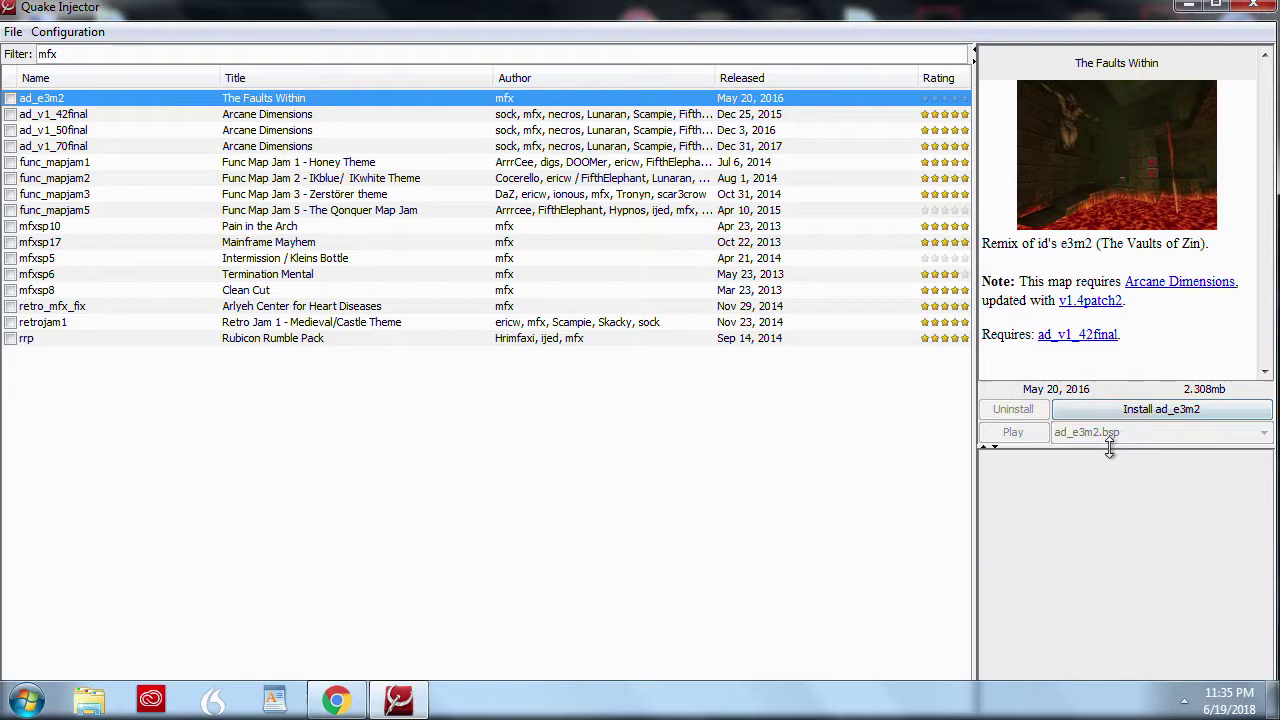
left_click_drag(1109, 445, 1112, 486)
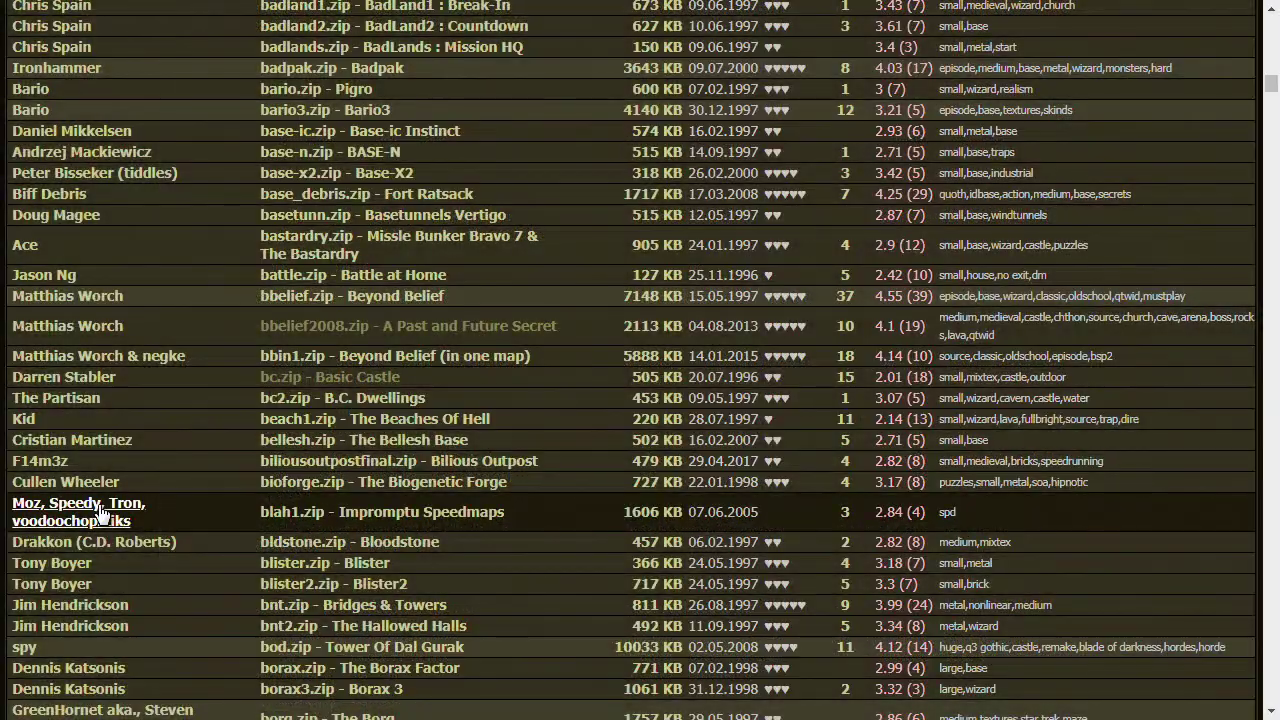
Replace the 100b filter with 'necros' and view the chapter_necros2.zip review, then return.
scroll(179, 499, "up", 20)
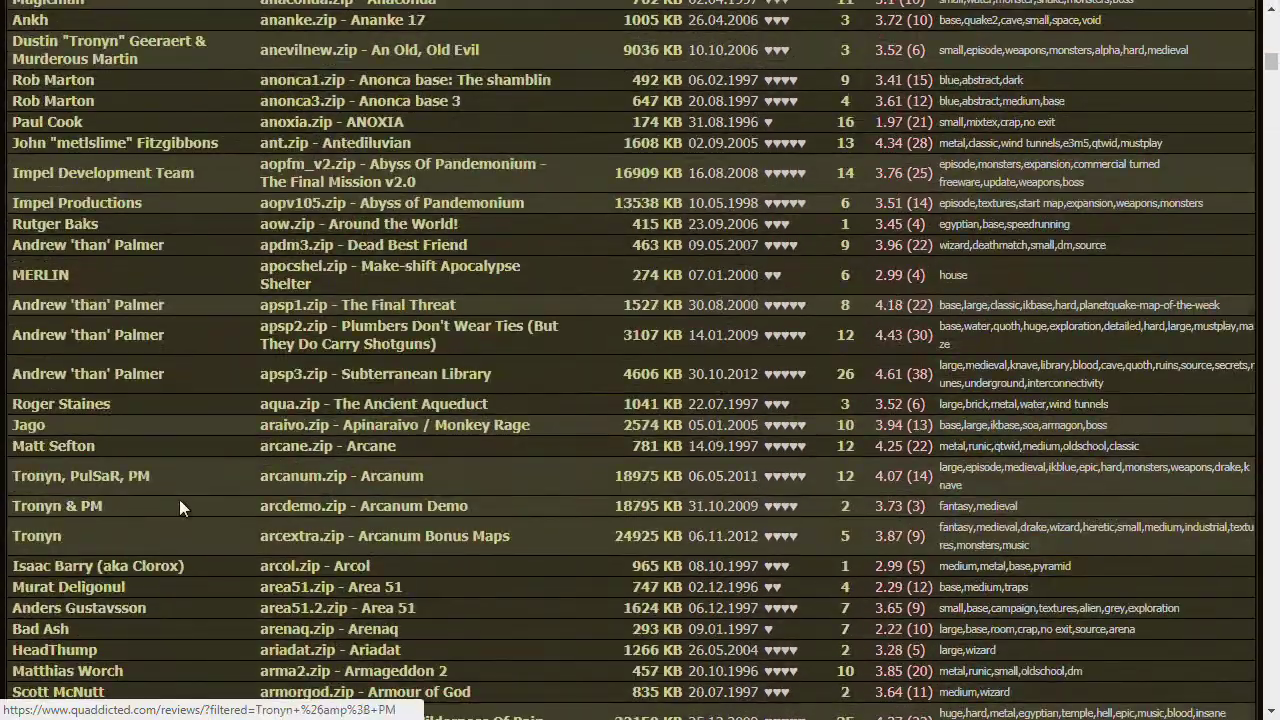
left_click(68, 247)
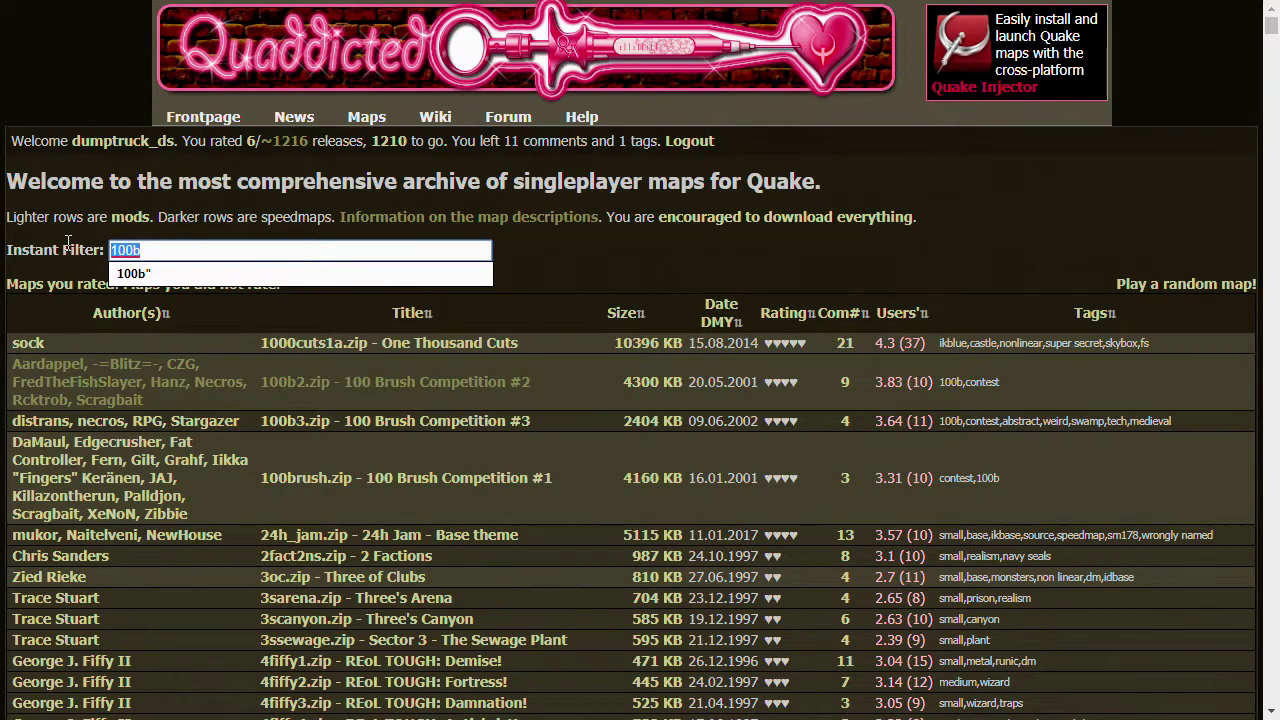
key("BackSpace")
type("necros")
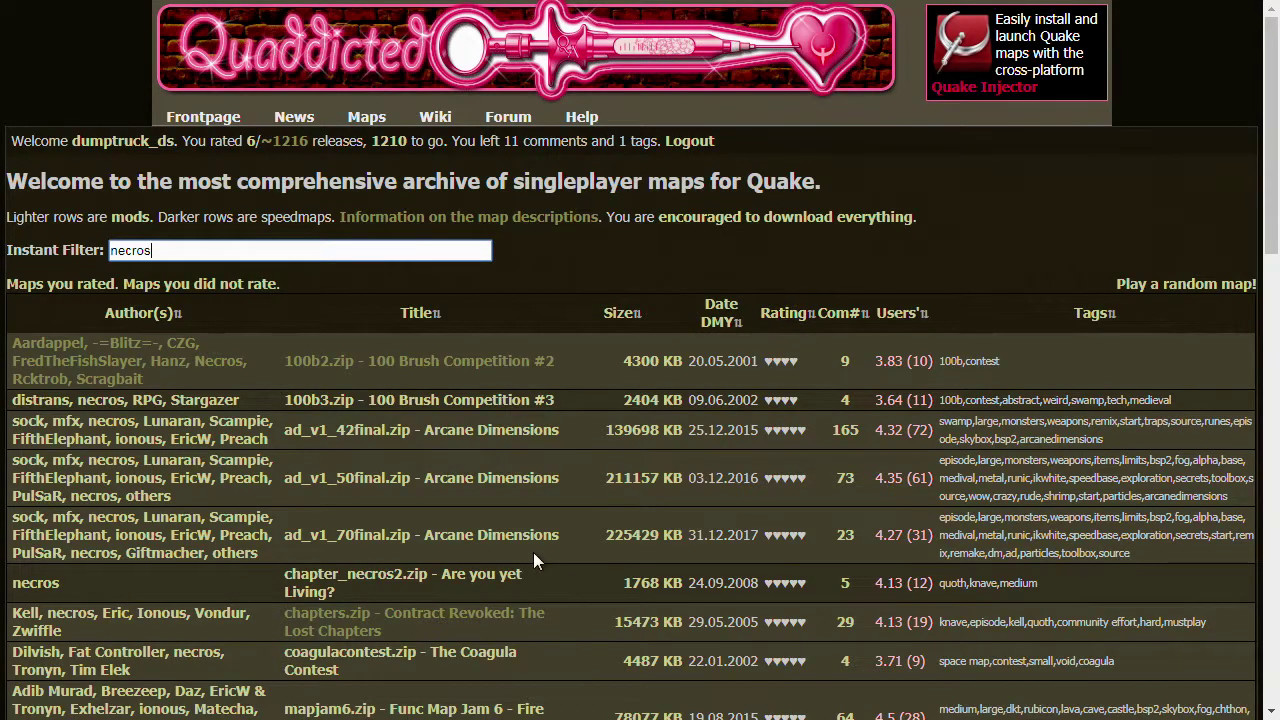
left_click(400, 577)
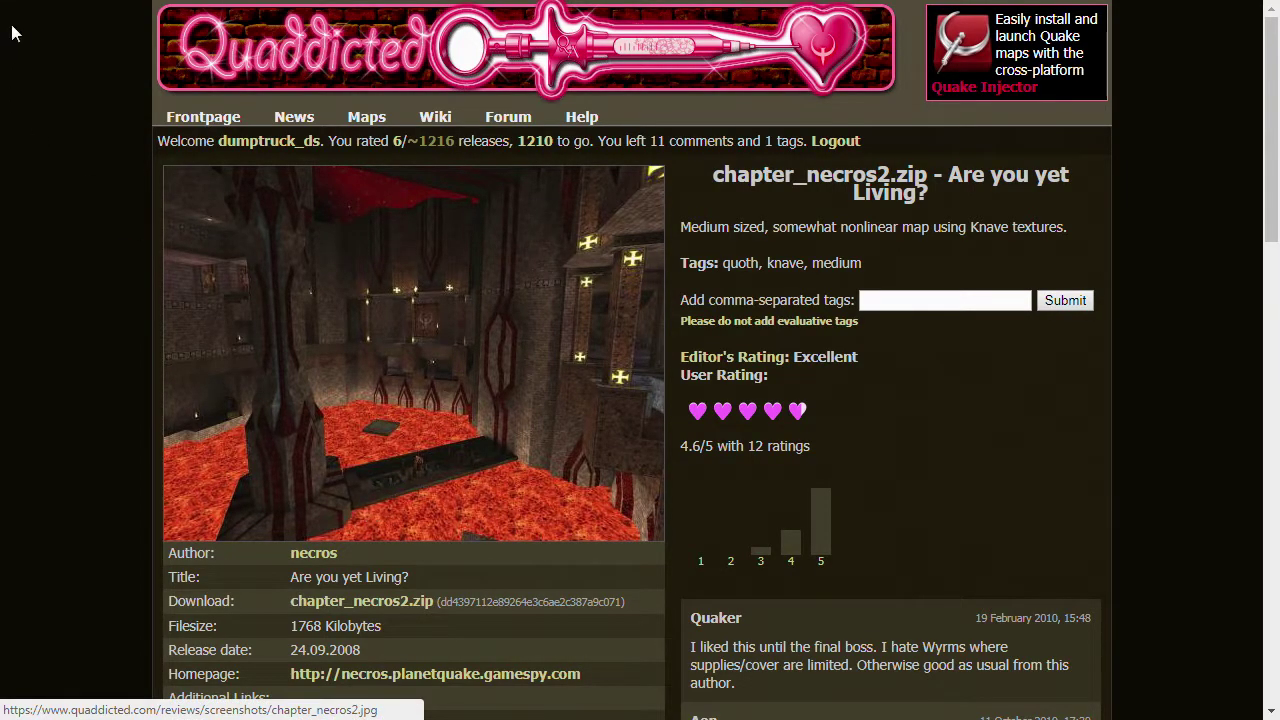
key("alt+Left")
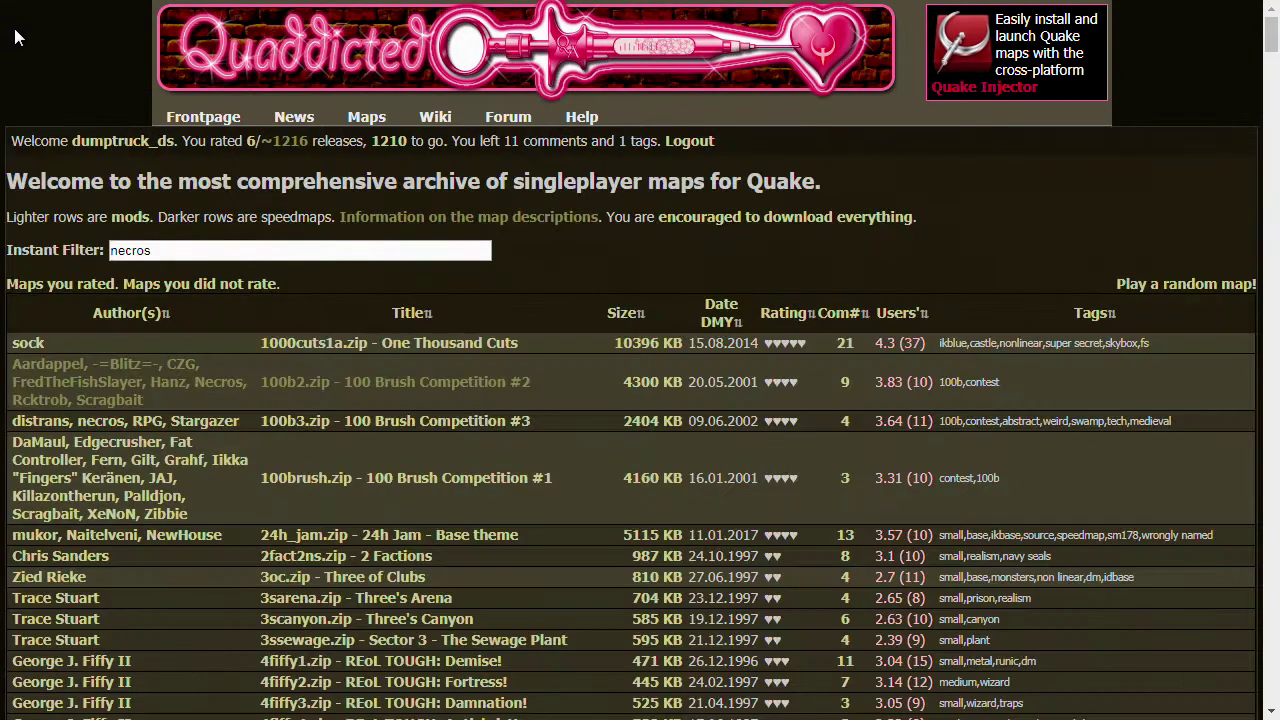
View the 768_5th.zip review page and return to the filtered map list.
scroll(226, 330, "down", 4)
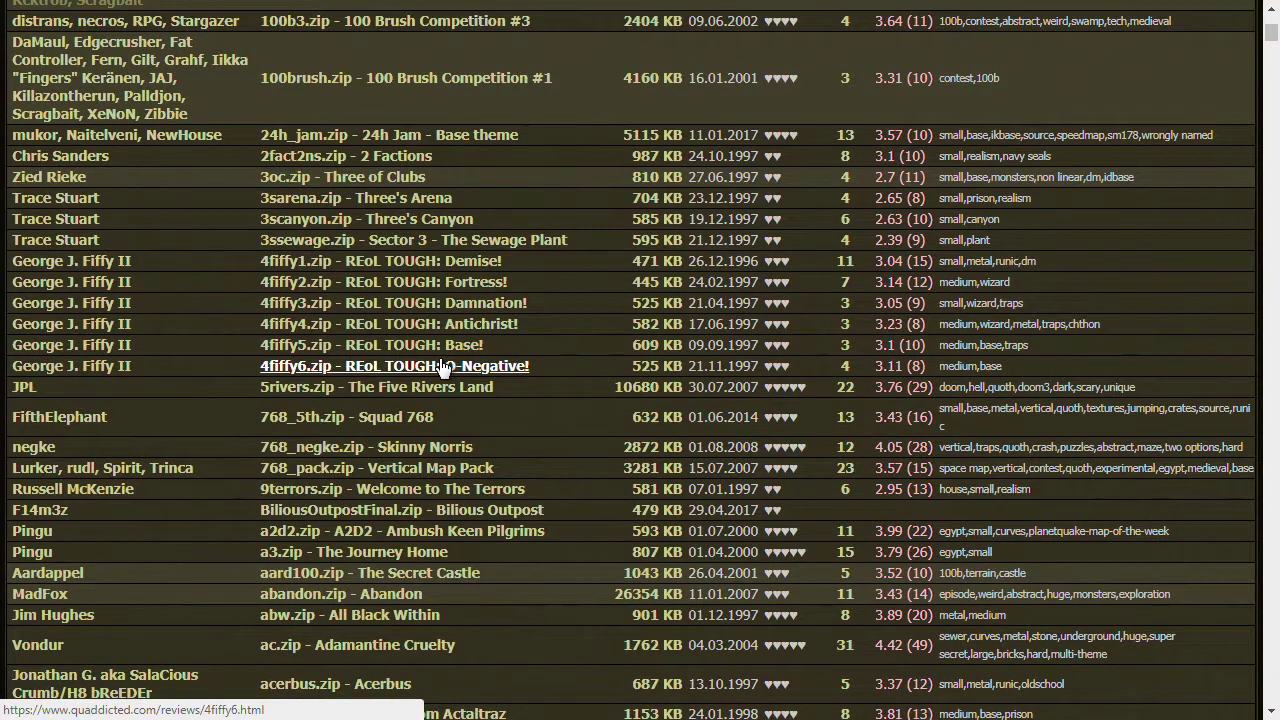
left_click(358, 426)
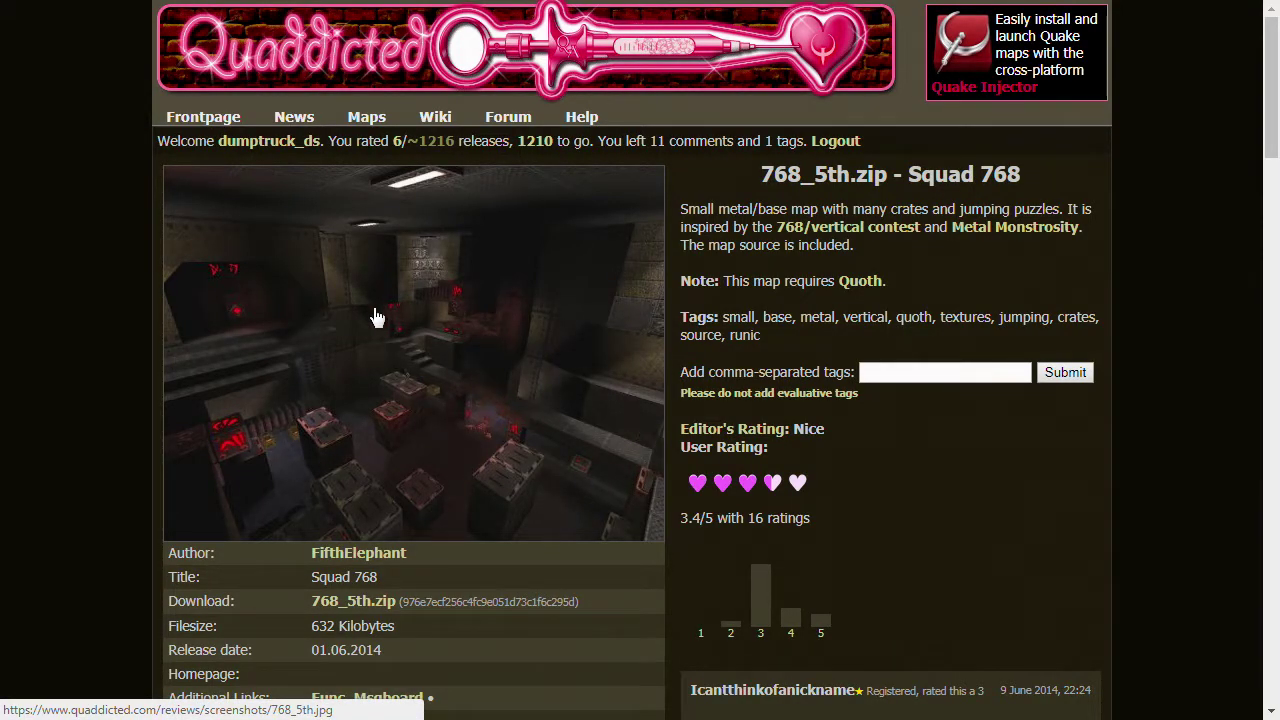
key("alt+Left")
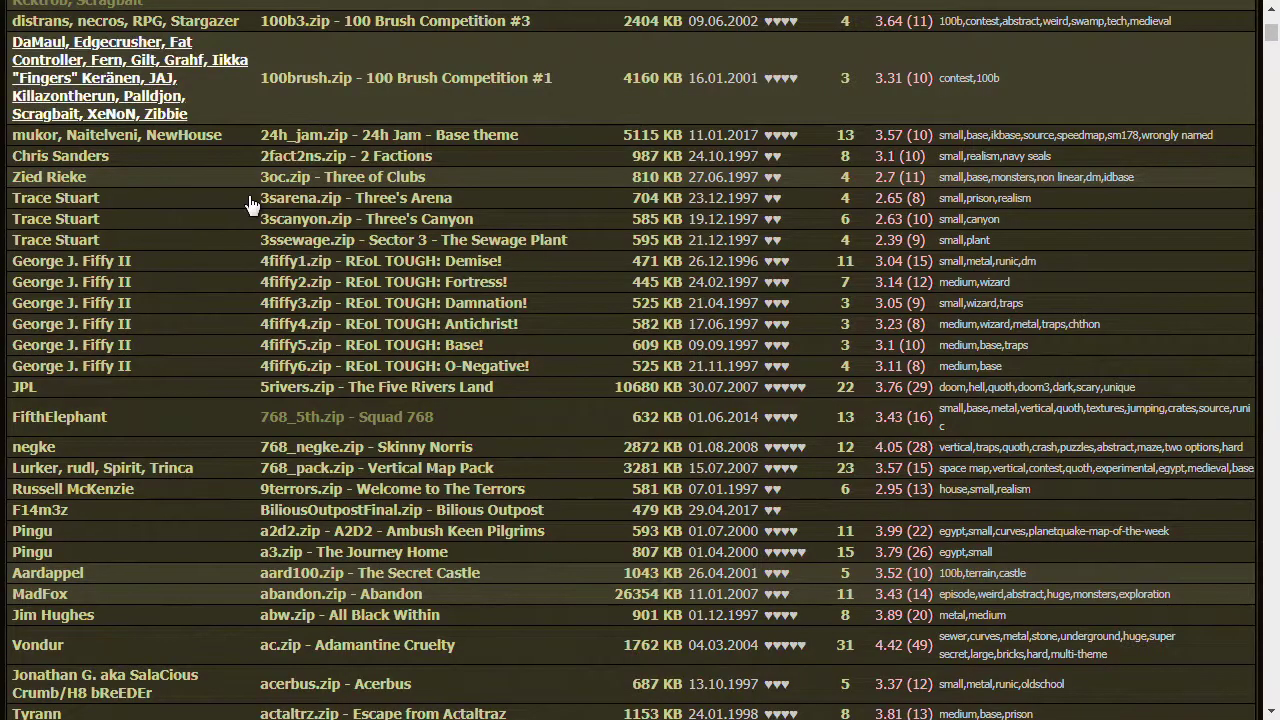
scroll(250, 205, "up", 3)
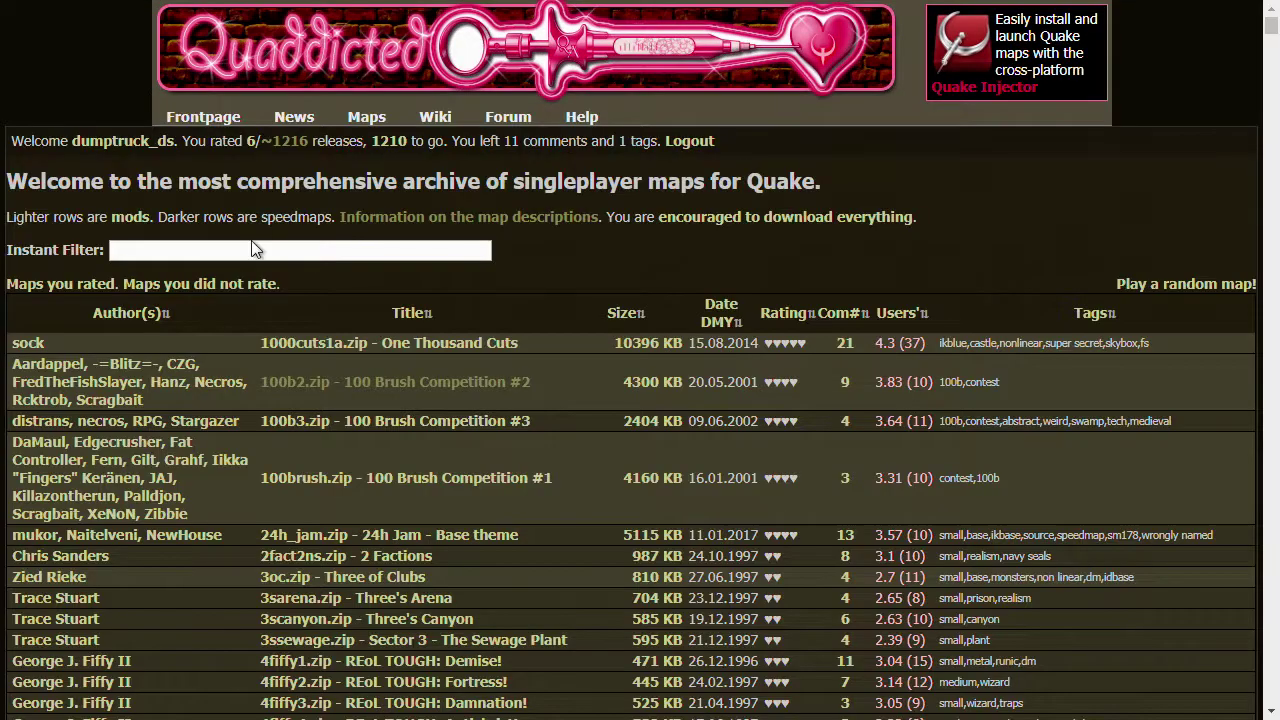
Filter the Quaddicted map list by 'runic' in the Instant Filter box.
left_click(239, 250)
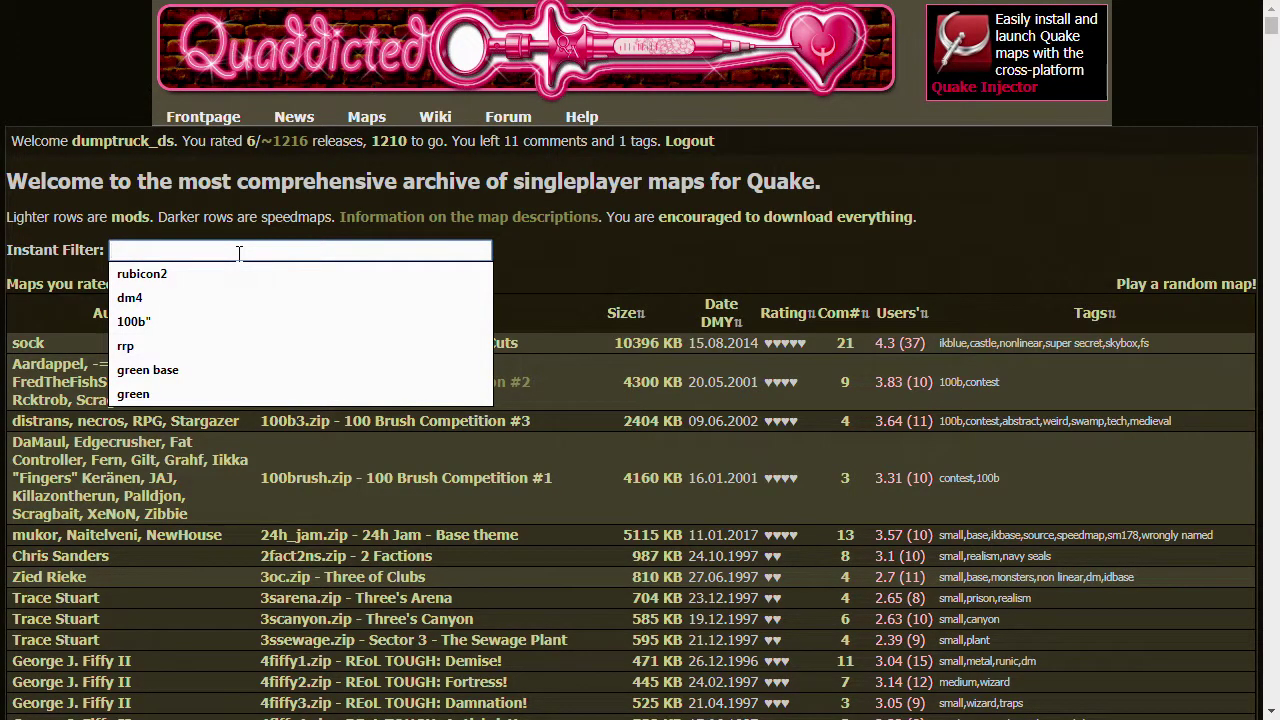
type("runic")
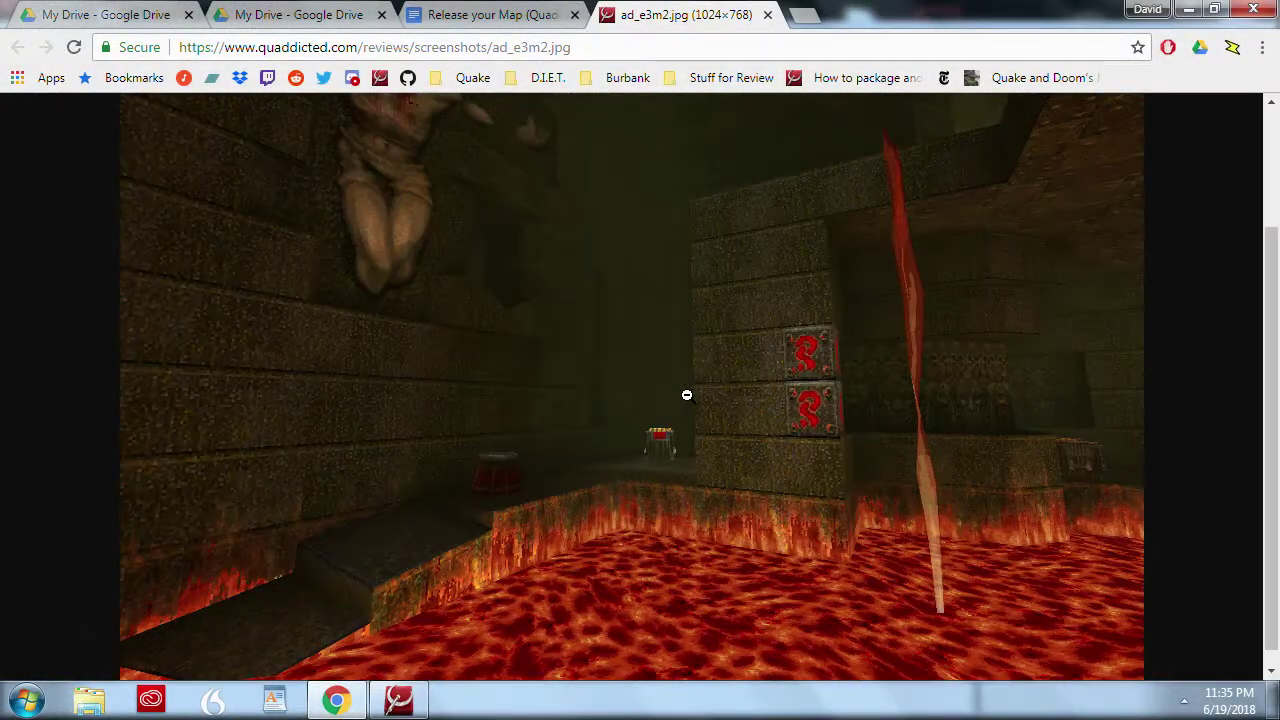
Toggle the ad_e3m2.jpg screenshot between fit-to-window and full size.
left_click(686, 395)
left_click(465, 190)
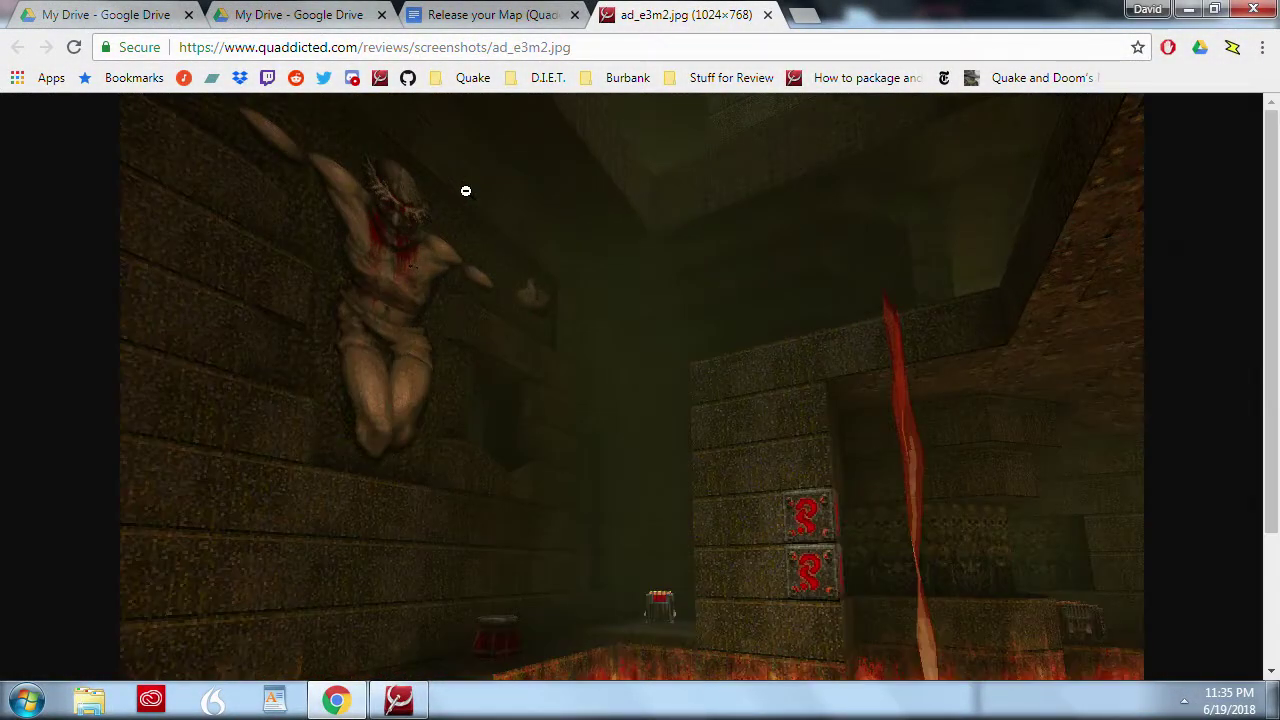
left_click(465, 190)
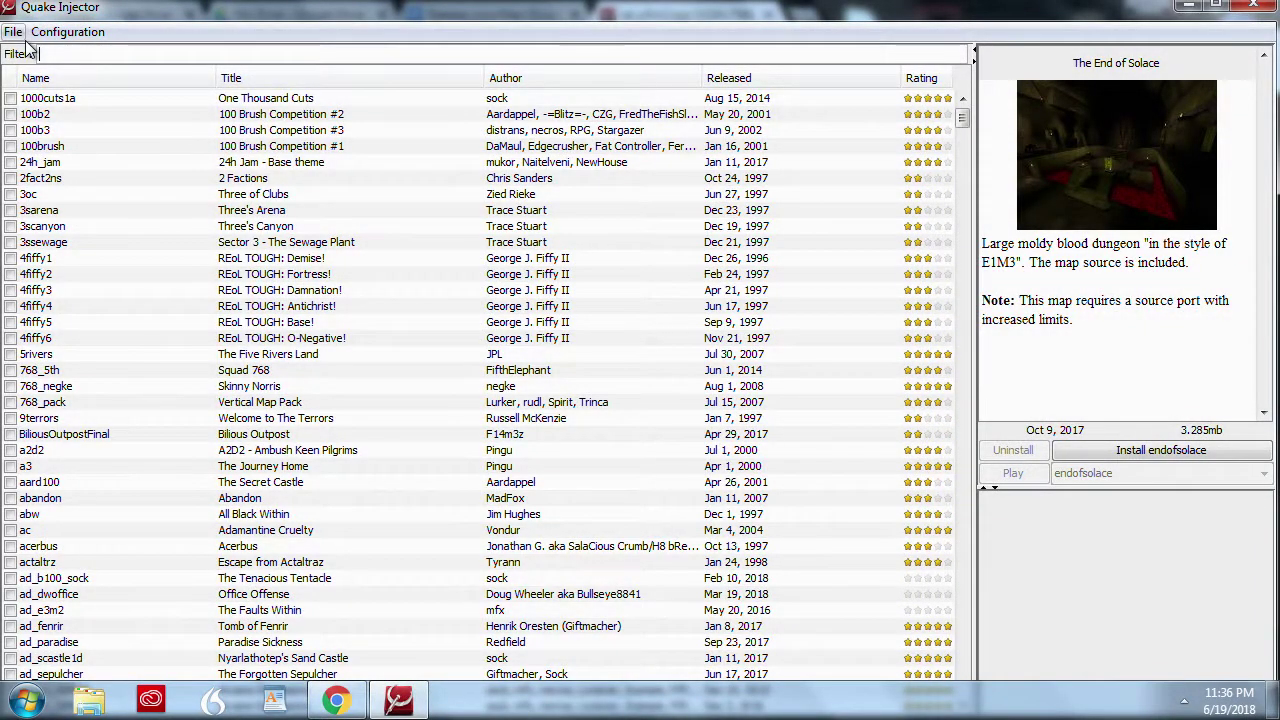
Filter Quake Injector by 'base', preview 24h Jam and BASE-N, then open the dopa.zip review.
type("e")
key("BackSpace")
type("base")
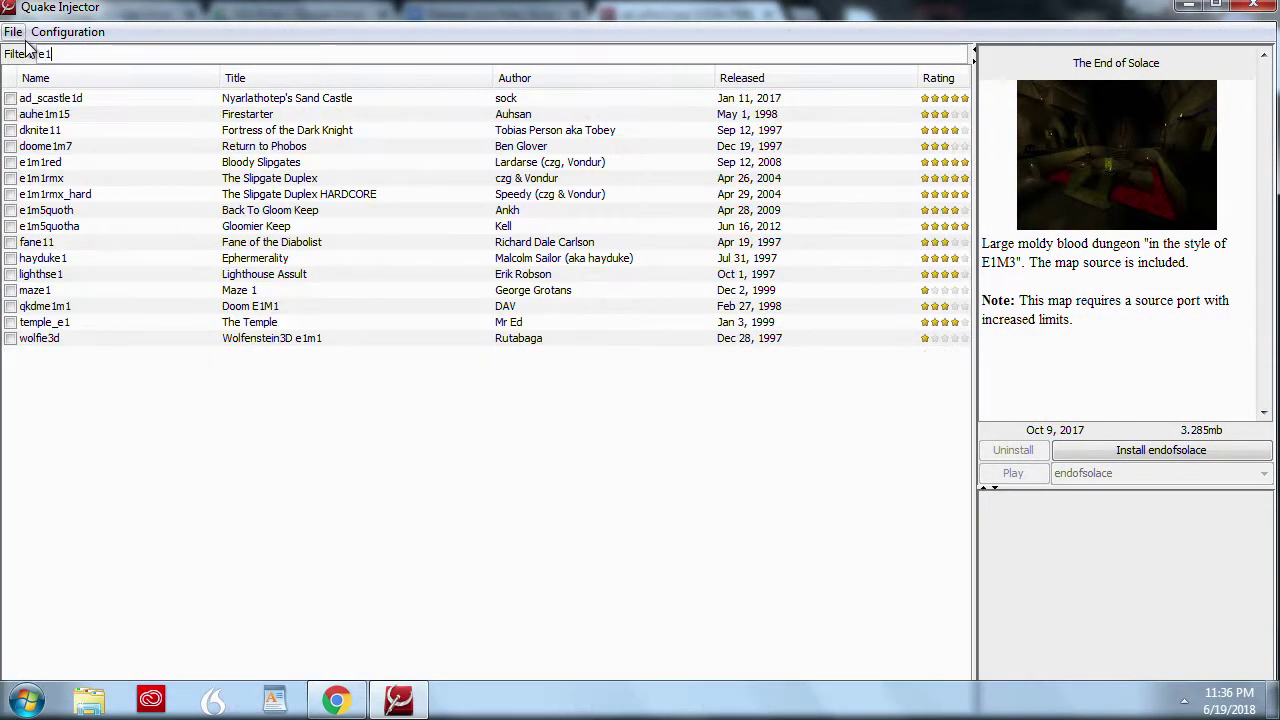
left_click(130, 97)
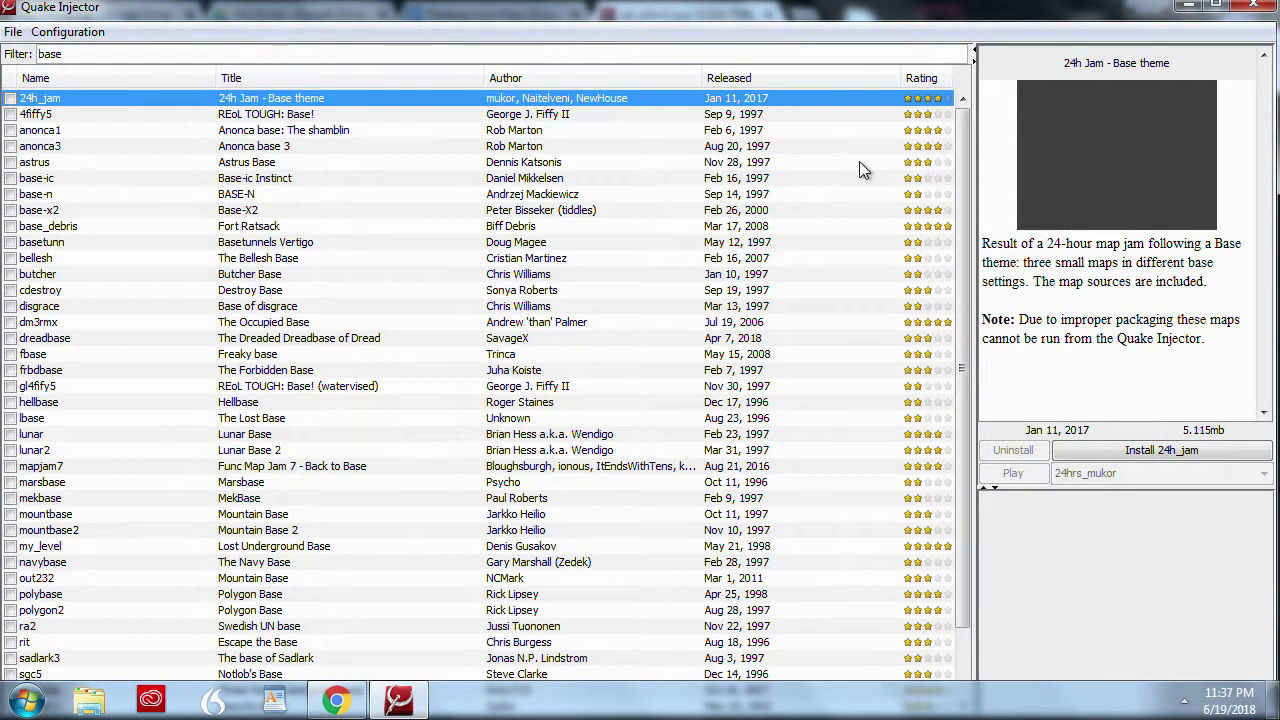
left_click(101, 193)
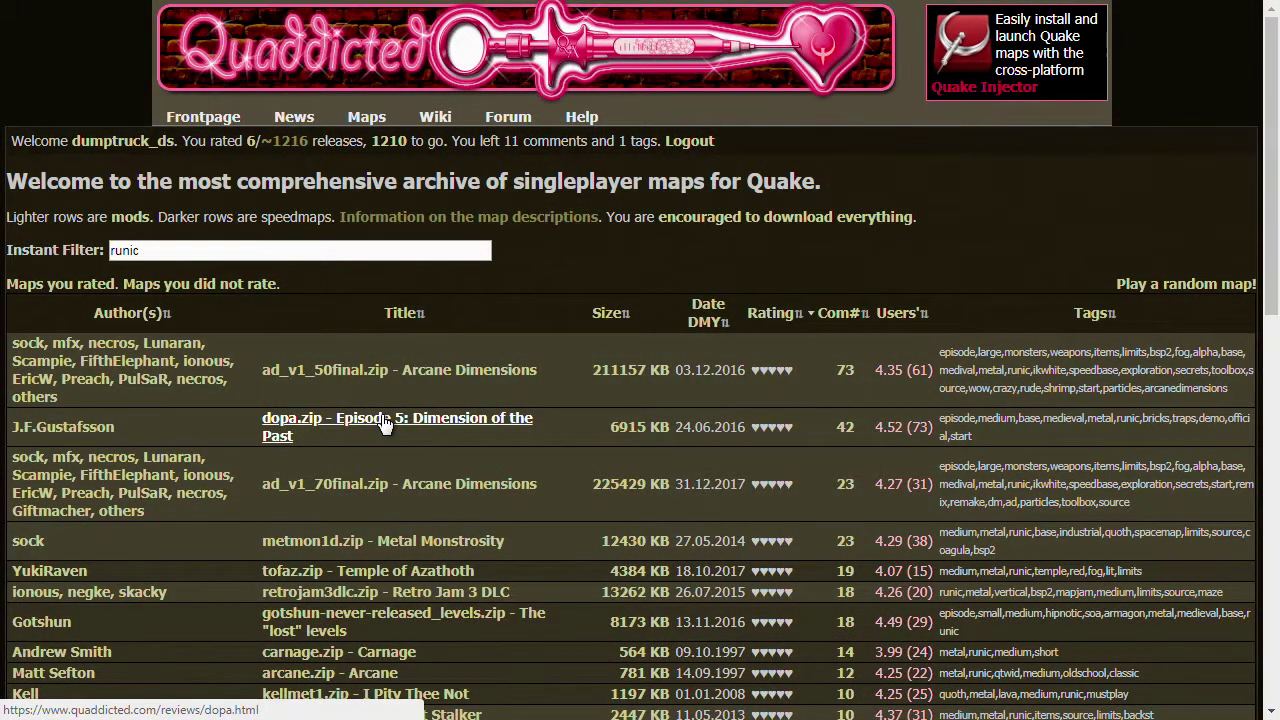
left_click(384, 423)
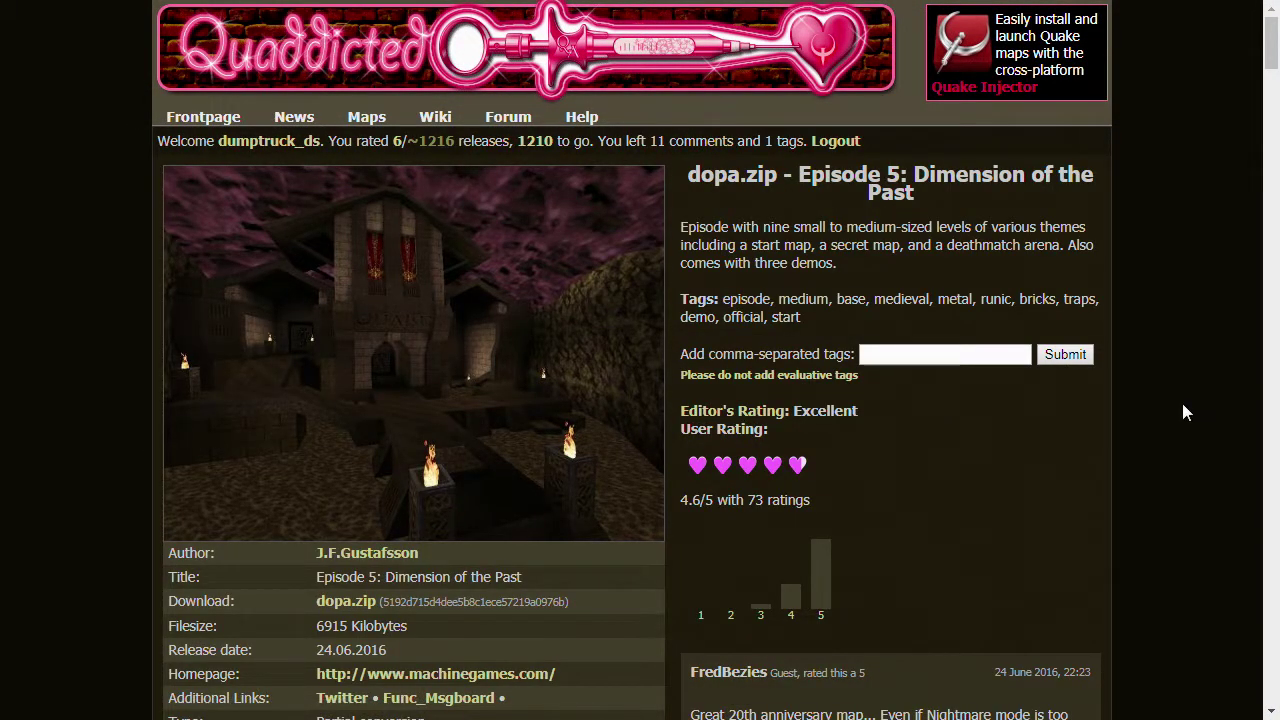
Scroll through the dopa.zip review page to look over its walkthrough demo and comments.
scroll(1183, 405, "down", 4)
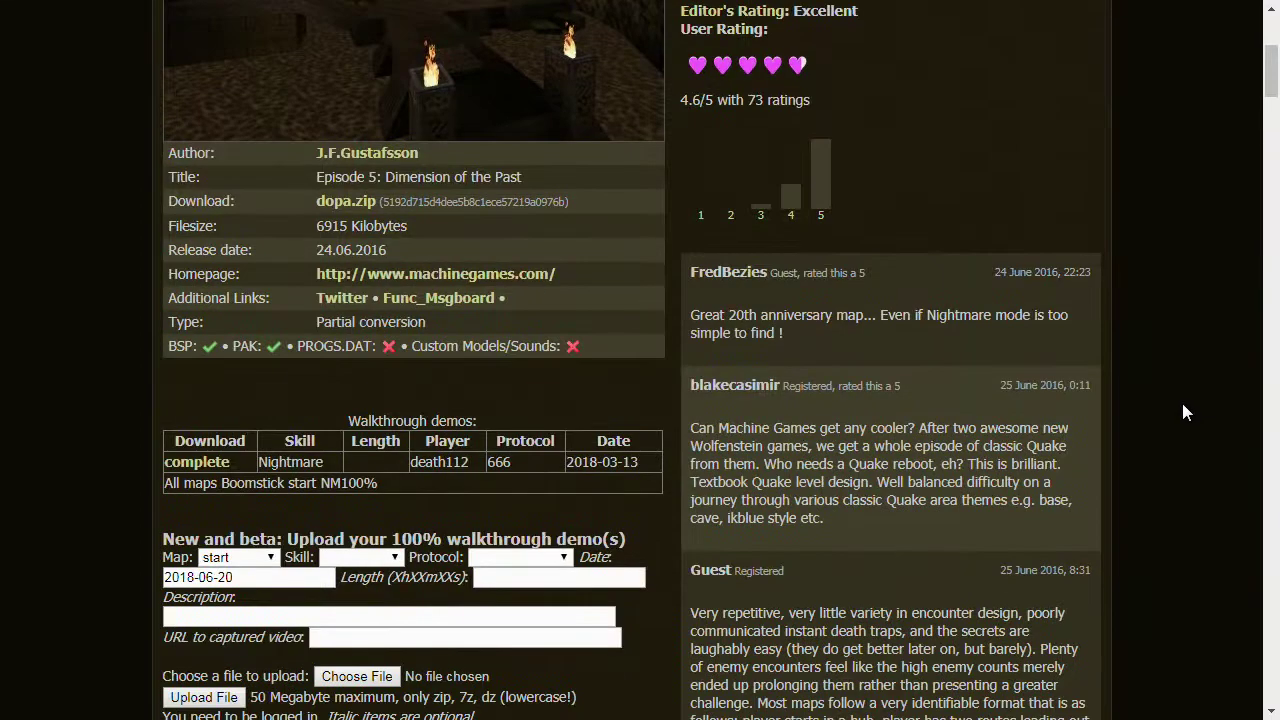
scroll(1182, 403, "up", 1)
middle_click(1181, 403)
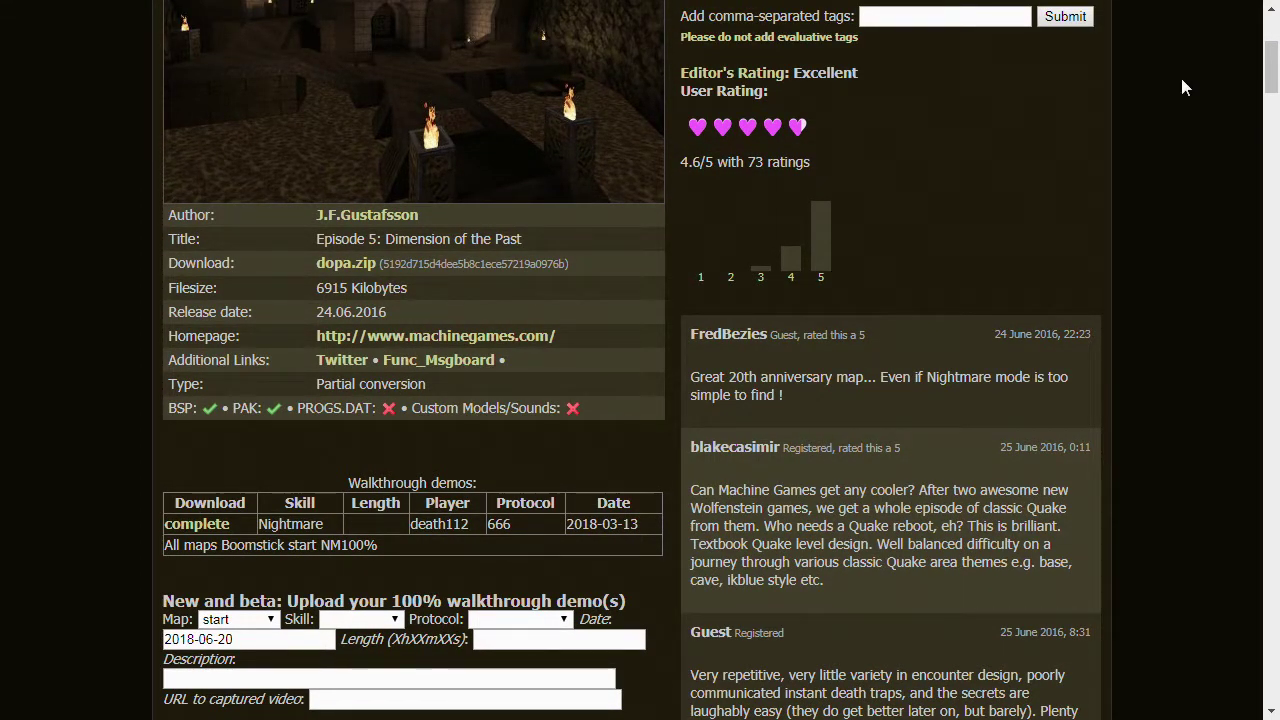
scroll(1181, 80, "up", 4)
scroll(1182, 80, "down", 2)
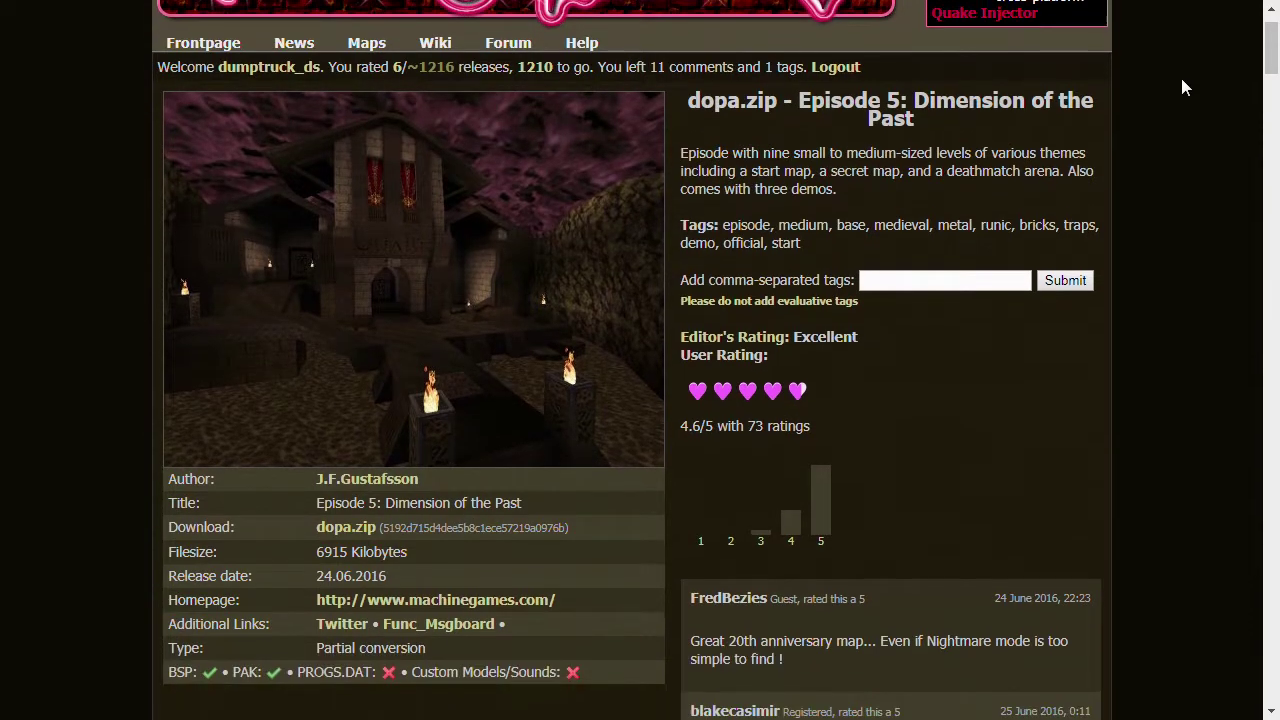